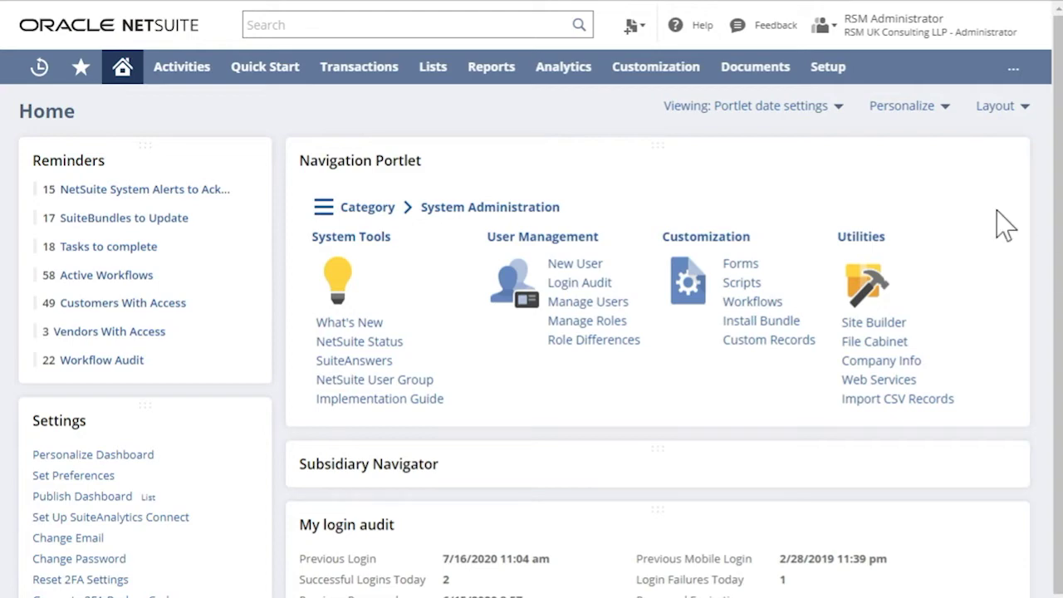
Examine the Landed Cost option among the Items & Inventory features in the company's Enable Features settings
{"action": "mouse_move", "coordinate": [821, 68]}
{"action": "mouse_move", "coordinate": [843, 143]}
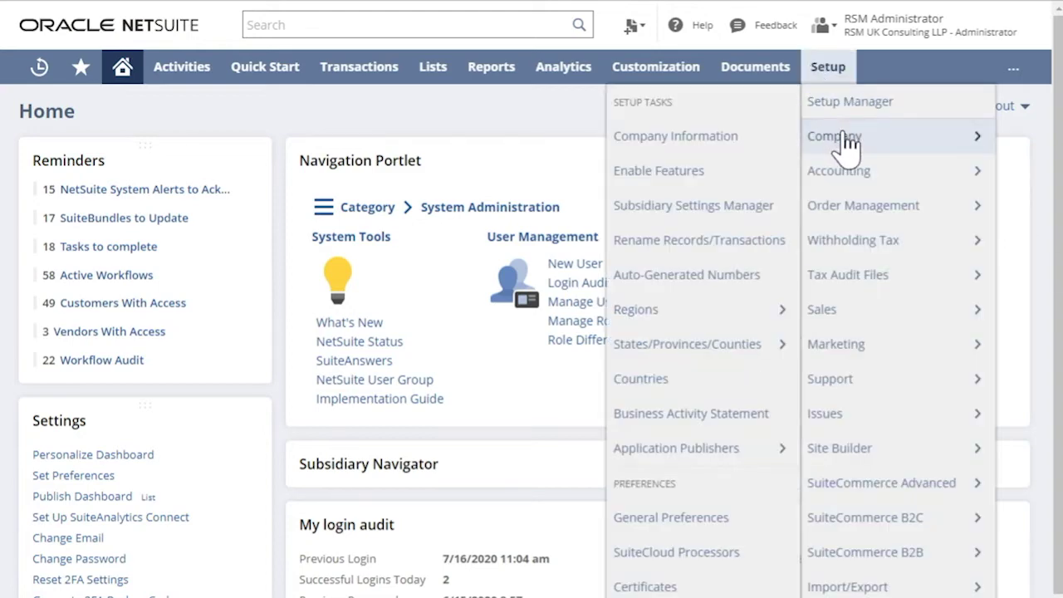
{"action": "left_click", "coordinate": [728, 172]}
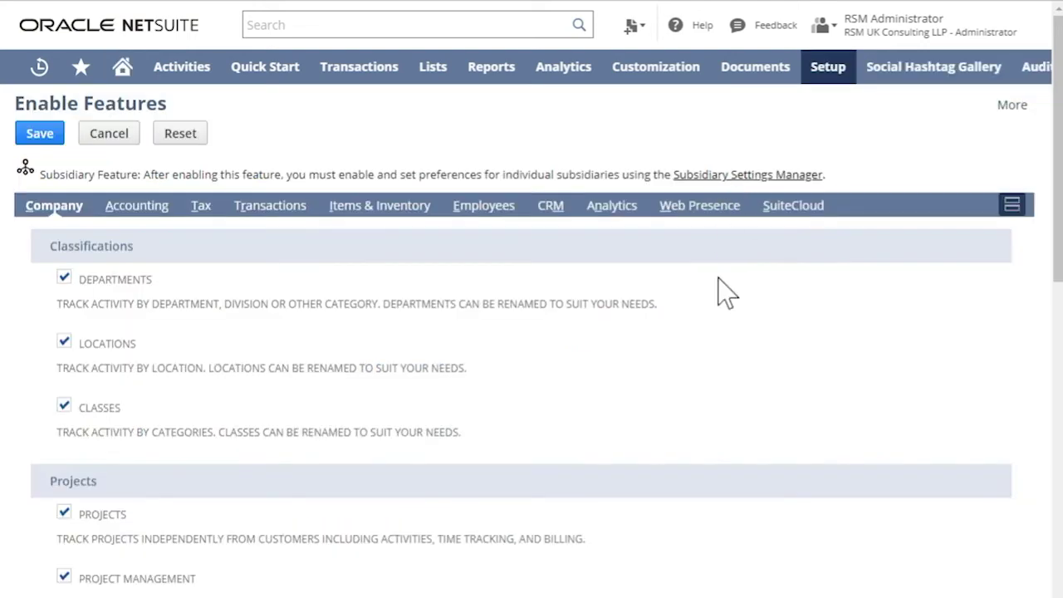
{"action": "left_click", "coordinate": [404, 212]}
{"action": "scroll", "coordinate": [705, 328], "scroll_direction": "down", "scroll_amount": 6}
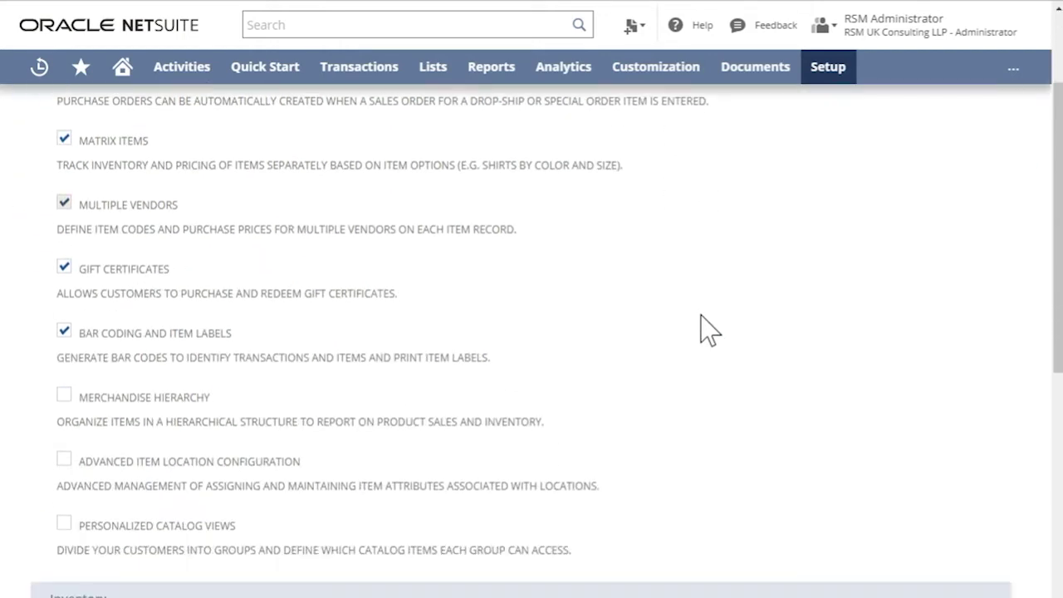
{"action": "scroll", "coordinate": [704, 328], "scroll_direction": "down", "scroll_amount": 8}
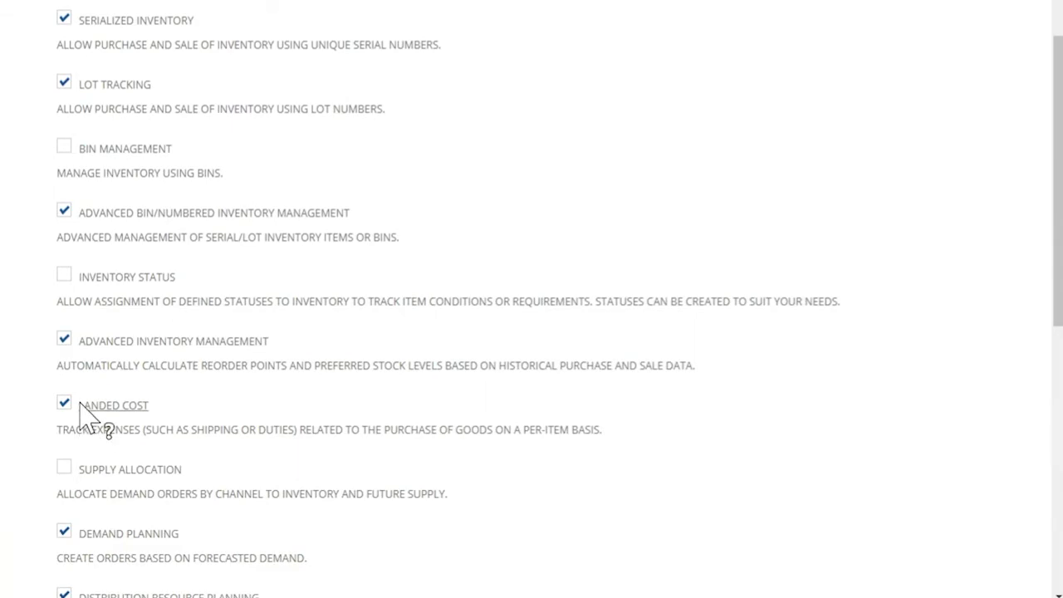
{"action": "left_click_drag", "start_coordinate": [136, 407], "coordinate": [62, 411]}
{"action": "scroll", "coordinate": [344, 309], "scroll_direction": "up", "scroll_amount": 15}
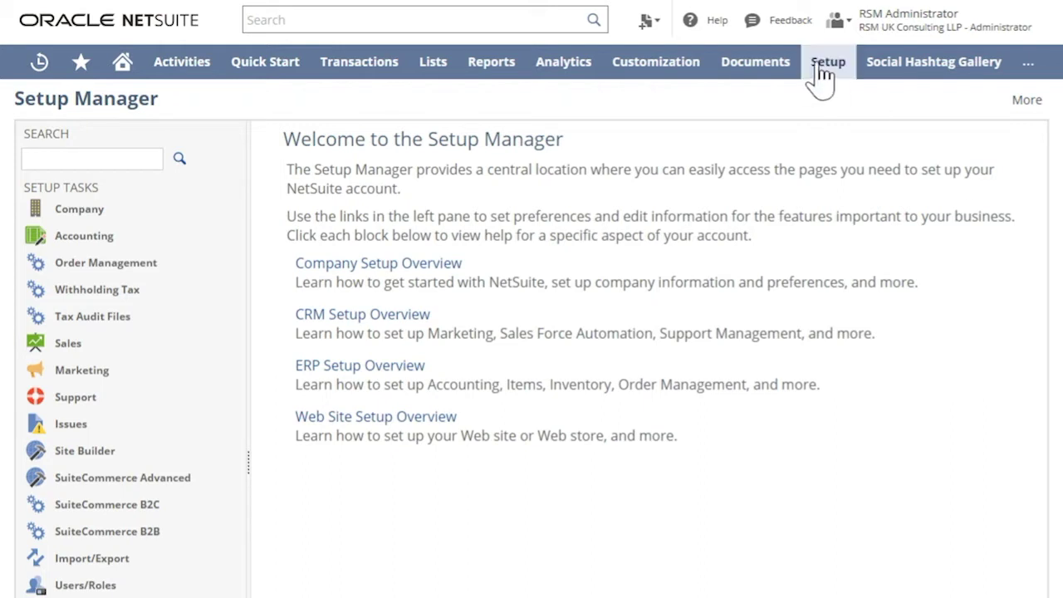
Start a new Cost Category accounting list entry with the cost type Landed
{"action": "mouse_move", "coordinate": [848, 171]}
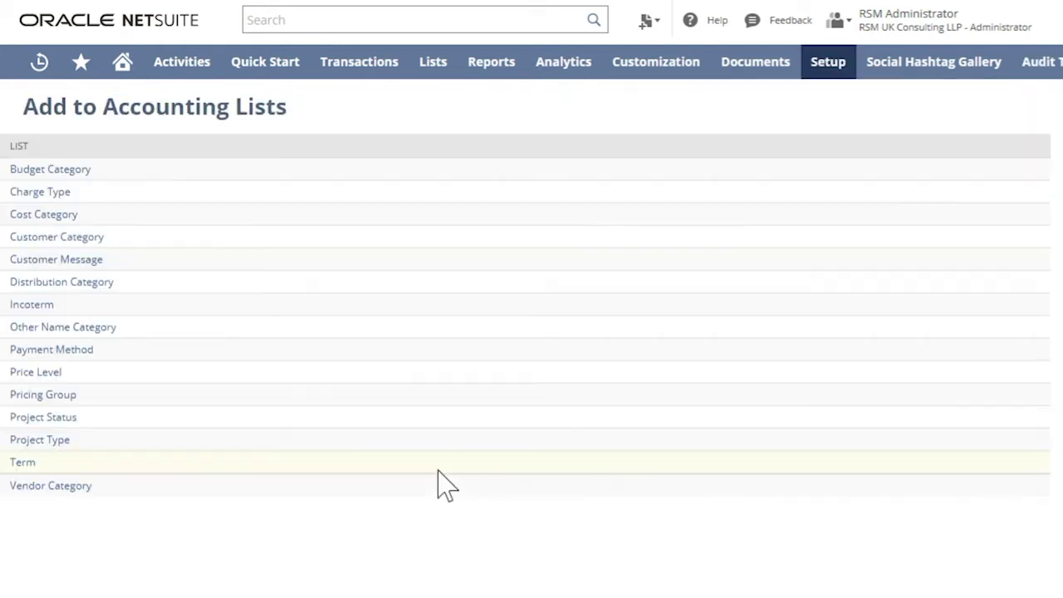
{"action": "left_click", "coordinate": [55, 219]}
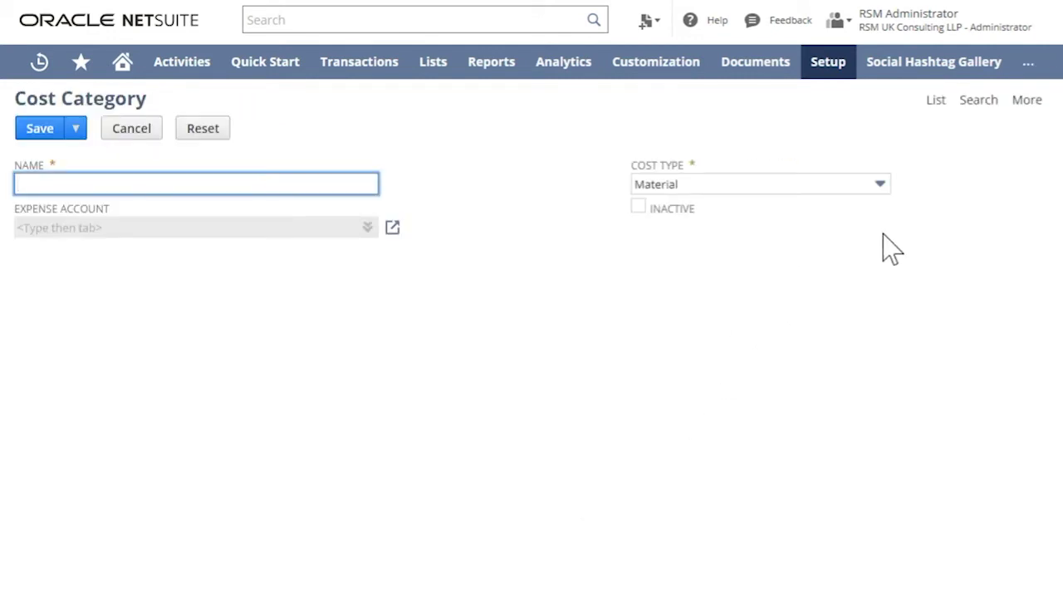
{"action": "left_click", "coordinate": [856, 189]}
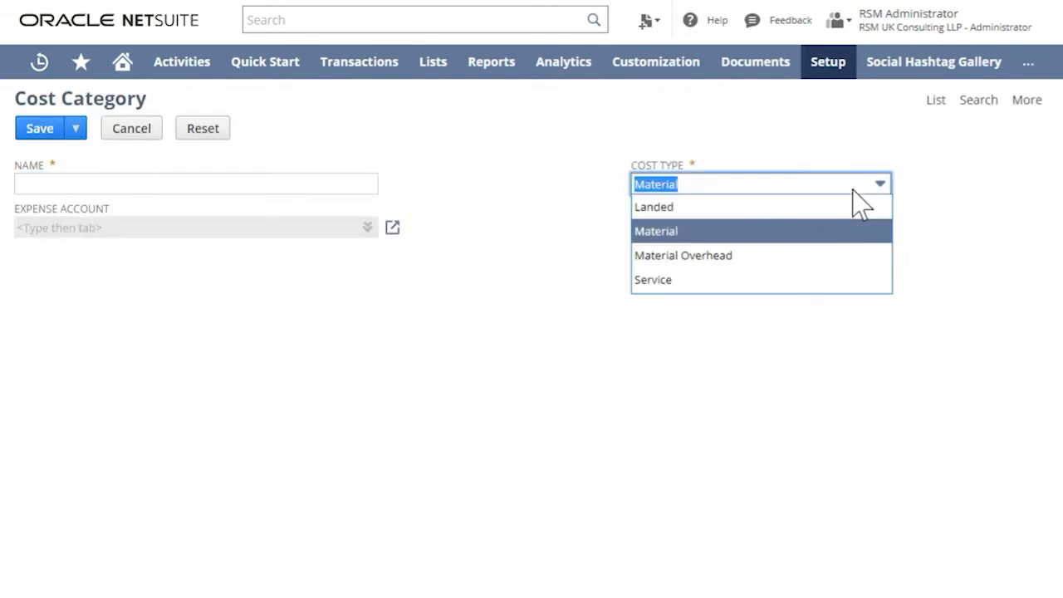
{"action": "left_click", "coordinate": [793, 212]}
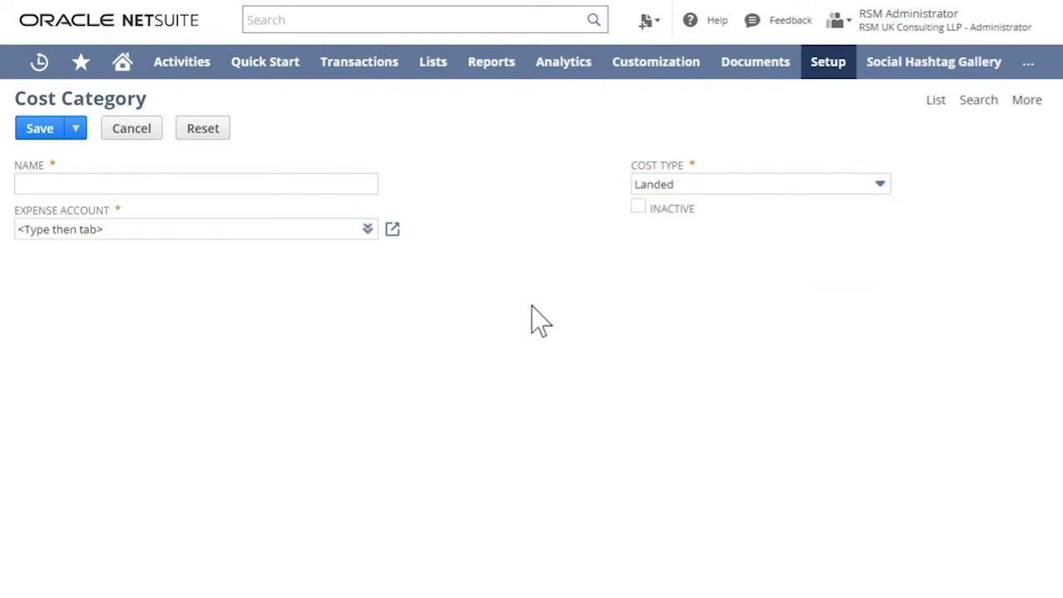
Name the landed cost category Freight, assign the expense account 5200 Freight and Delivery, and save it
{"action": "left_click", "coordinate": [302, 184]}
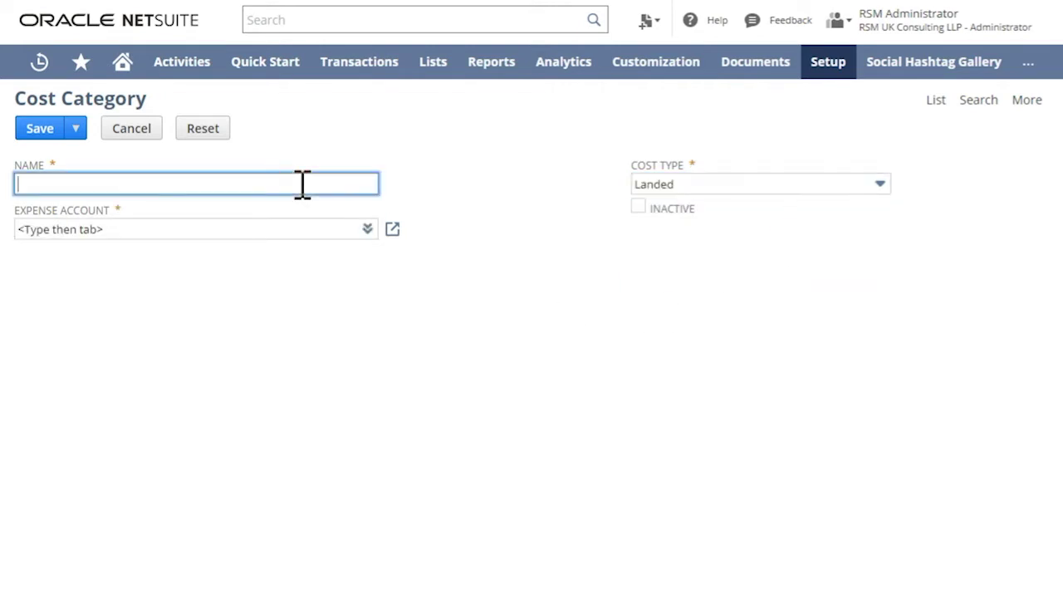
{"action": "type", "text": "Freight"}
{"action": "left_click", "coordinate": [264, 232]}
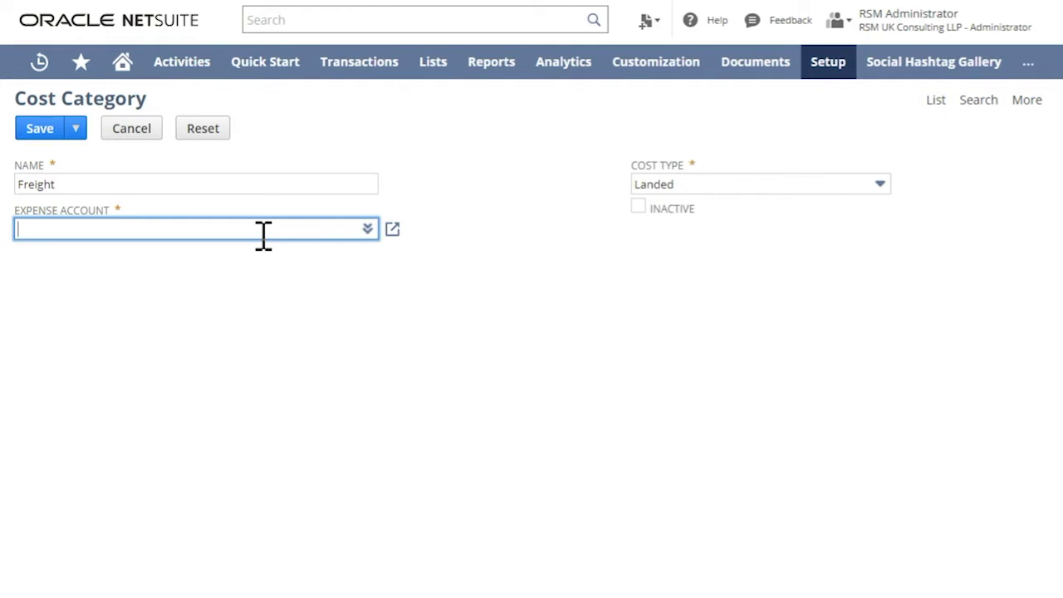
{"action": "type", "text": "5200"}
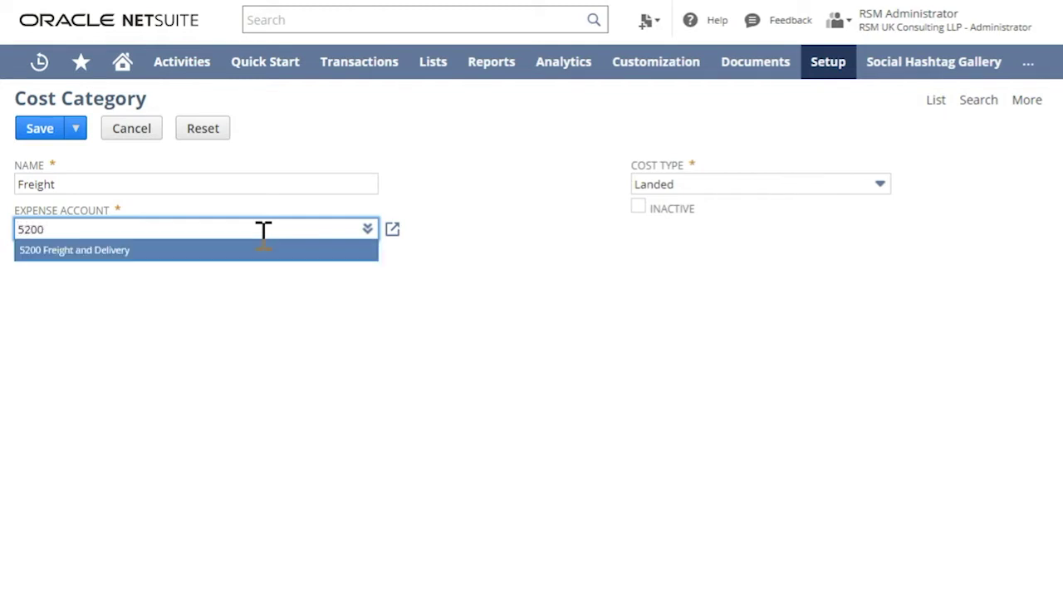
{"action": "left_click", "coordinate": [252, 251]}
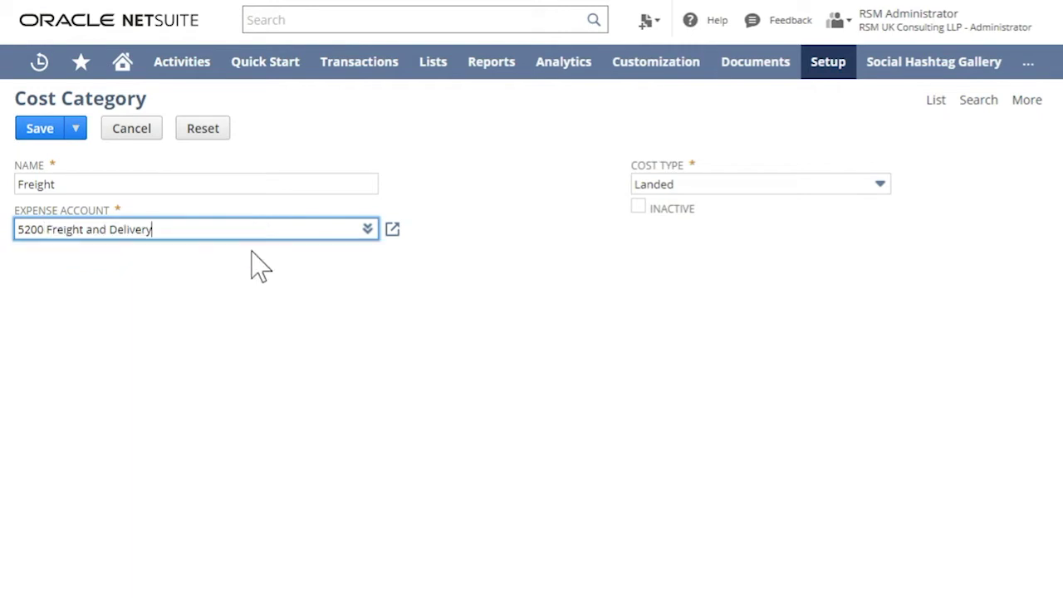
{"action": "left_click", "coordinate": [37, 129]}
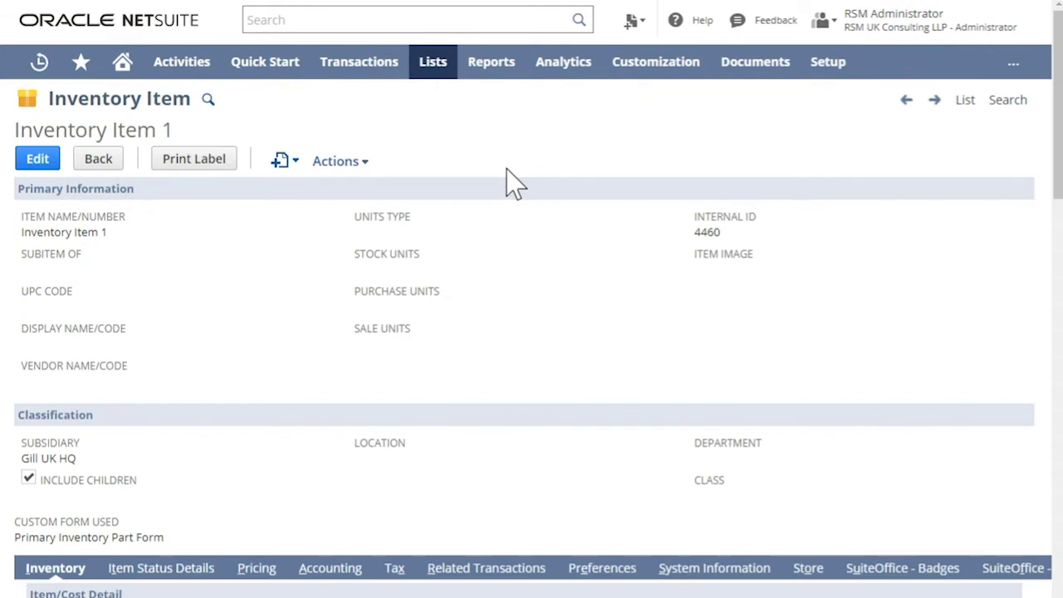
Examine the landed cost setup on Inventory Item 1, the Freight Landed Cost service item and the Freight Supplier ABC bill
{"action": "scroll", "coordinate": [847, 360], "scroll_direction": "down", "scroll_amount": 3}
{"action": "left_click_drag", "start_coordinate": [834, 392], "coordinate": [709, 396]}
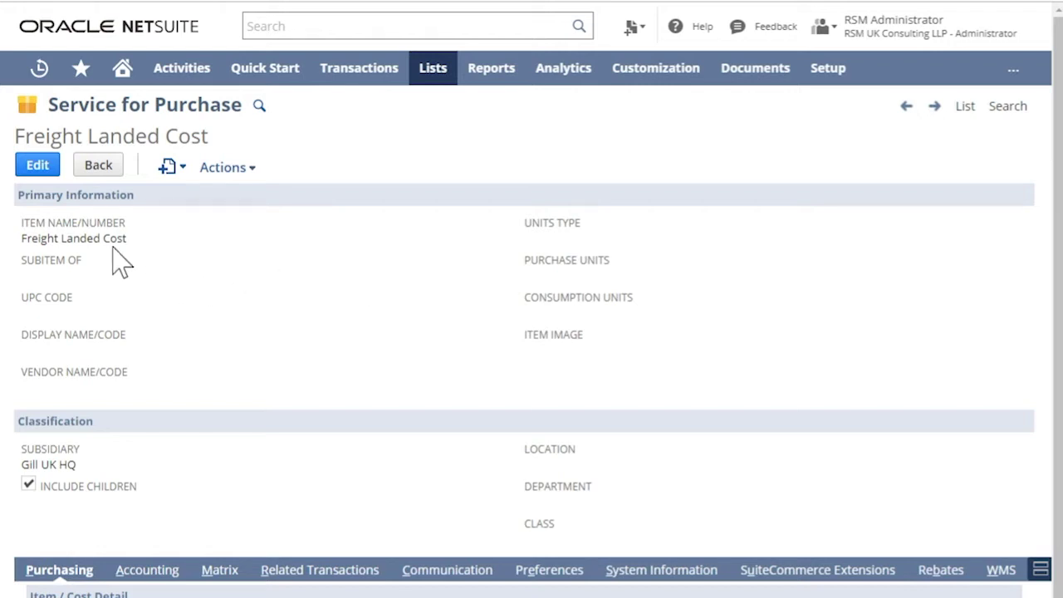
{"action": "left_click_drag", "start_coordinate": [127, 239], "coordinate": [24, 244]}
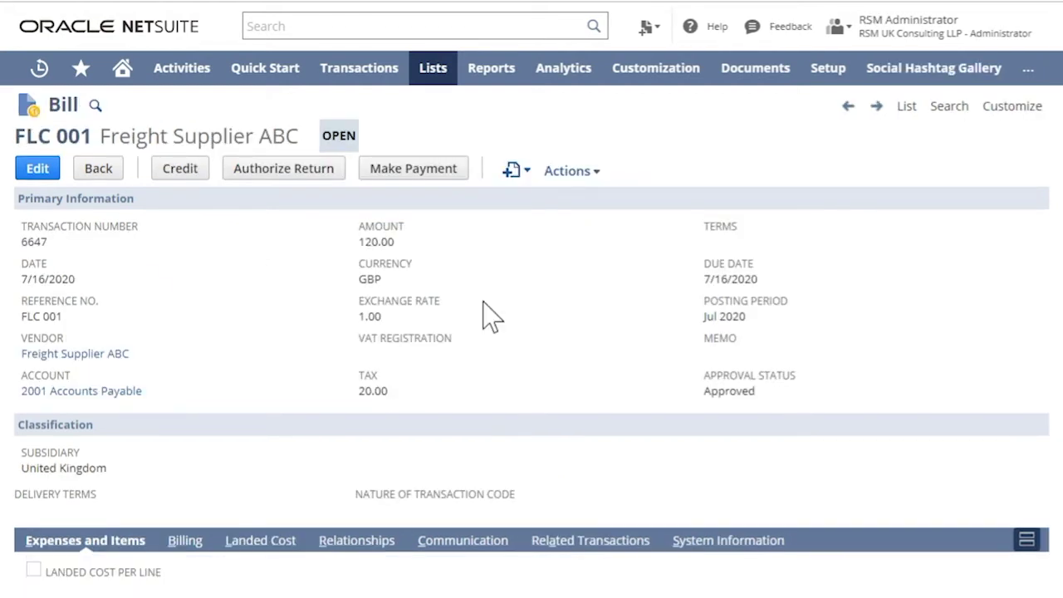
{"action": "scroll", "coordinate": [492, 426], "scroll_direction": "down", "scroll_amount": 3}
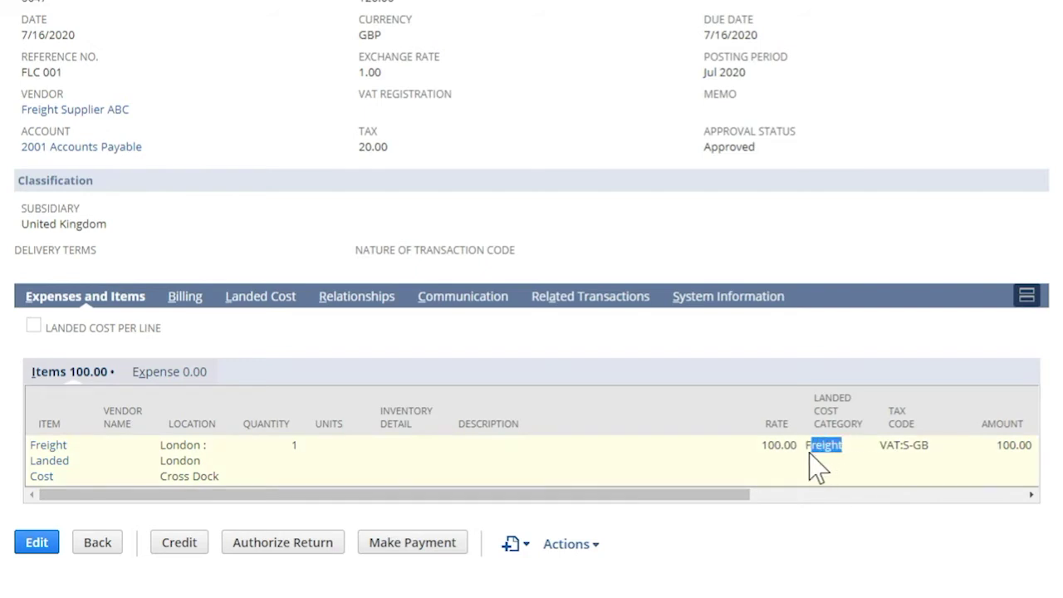
{"action": "left_click_drag", "start_coordinate": [809, 453], "coordinate": [798, 467]}
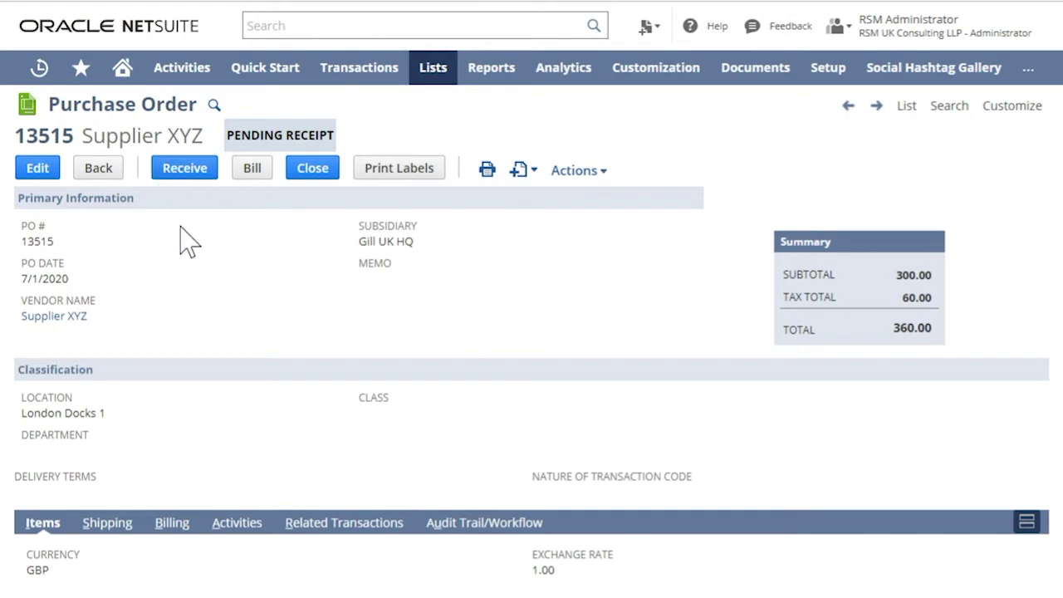
Start an item receipt from the Supplier XYZ purchase order and show the receipt's landed cost details
{"action": "scroll", "coordinate": [190, 242], "scroll_direction": "down", "scroll_amount": 3}
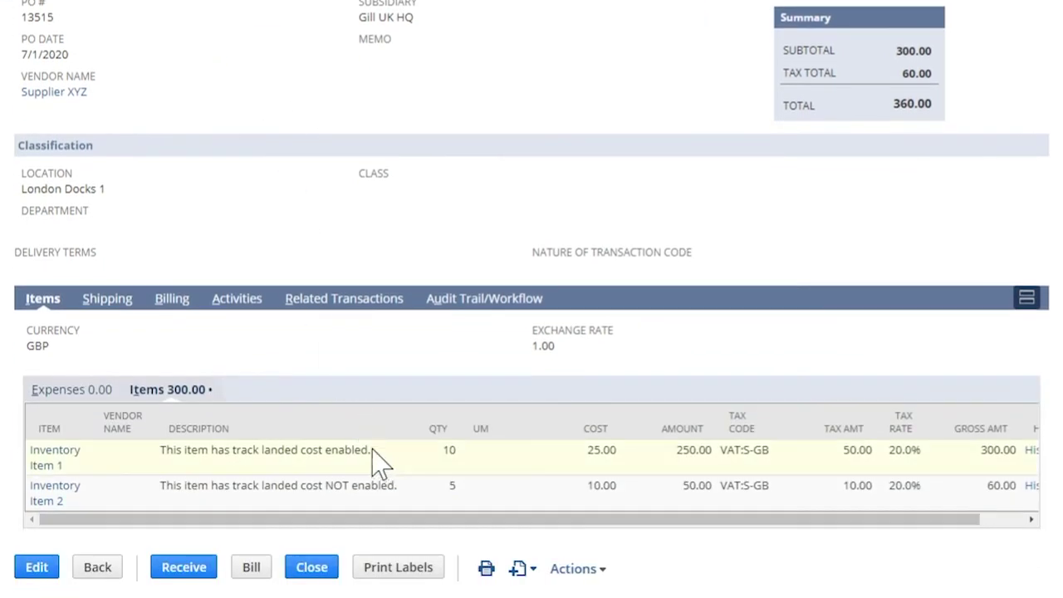
{"action": "left_click_drag", "start_coordinate": [373, 455], "coordinate": [162, 455]}
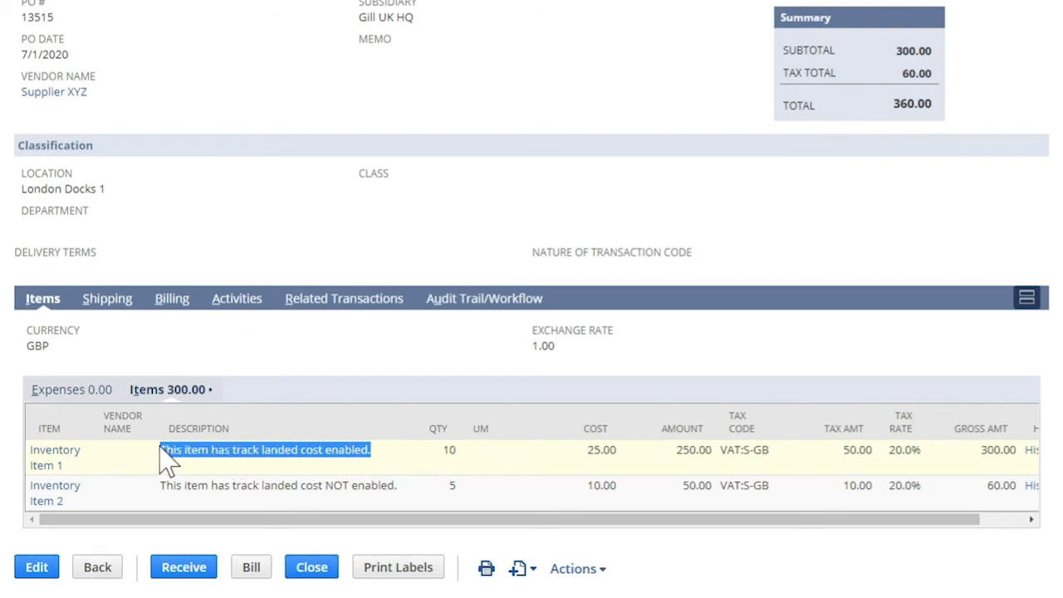
{"action": "scroll", "coordinate": [238, 420], "scroll_direction": "up", "scroll_amount": 3}
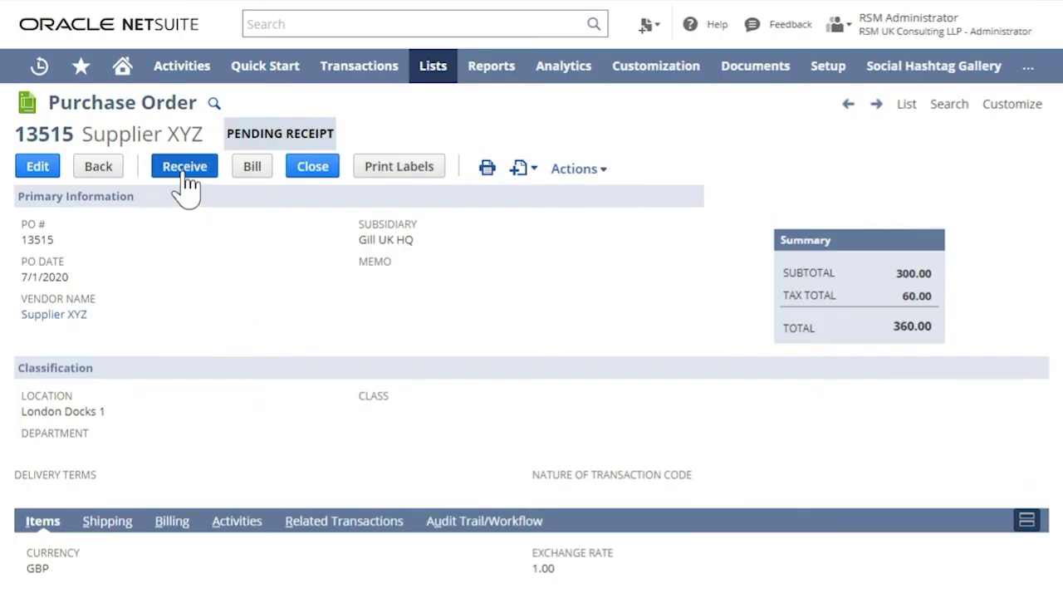
{"action": "left_click", "coordinate": [188, 178]}
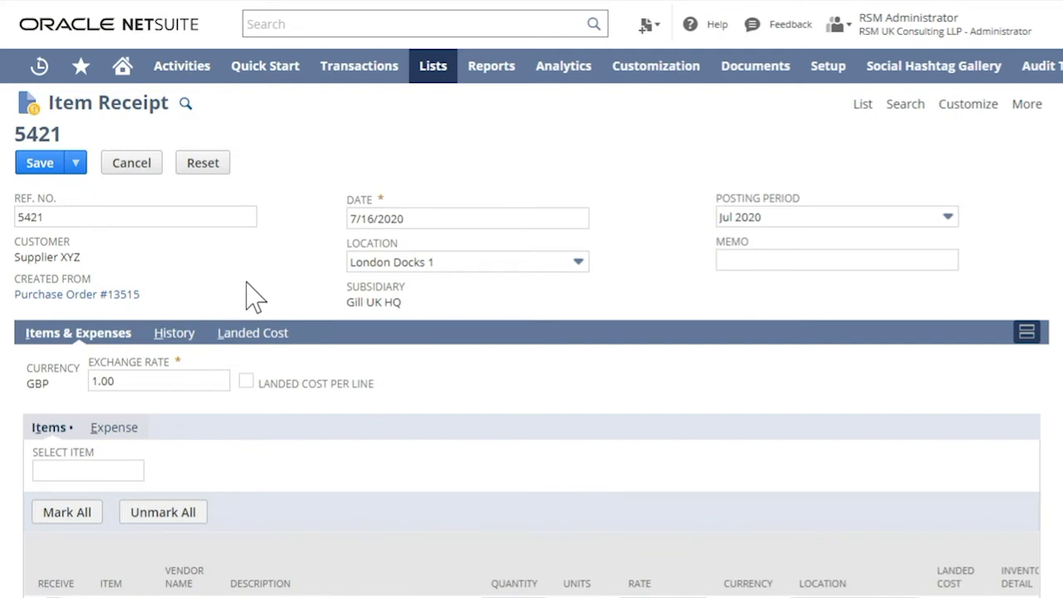
{"action": "scroll", "coordinate": [332, 297], "scroll_direction": "down", "scroll_amount": 2}
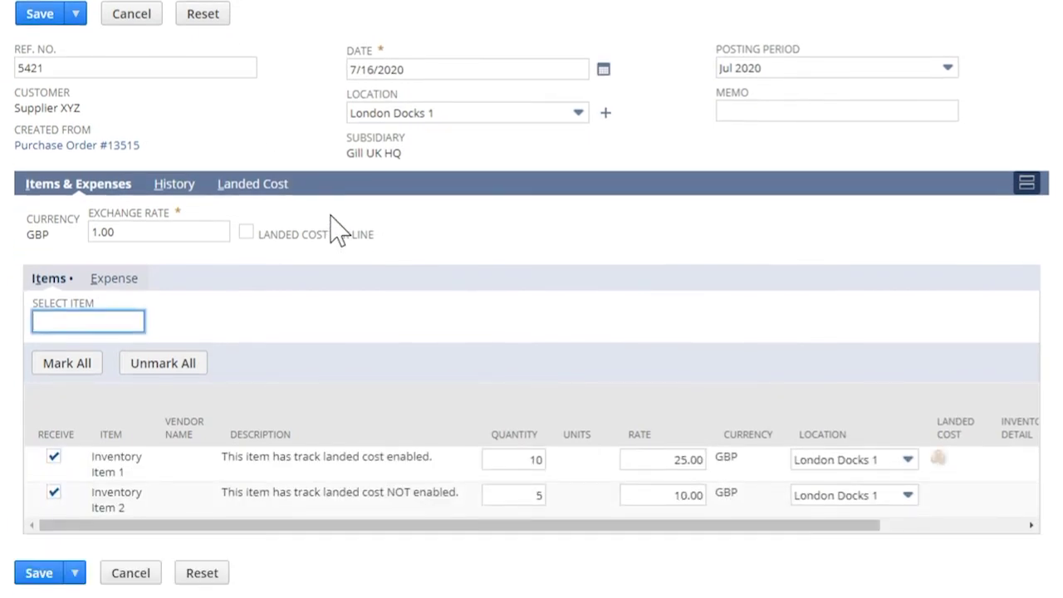
{"action": "left_click", "coordinate": [264, 200]}
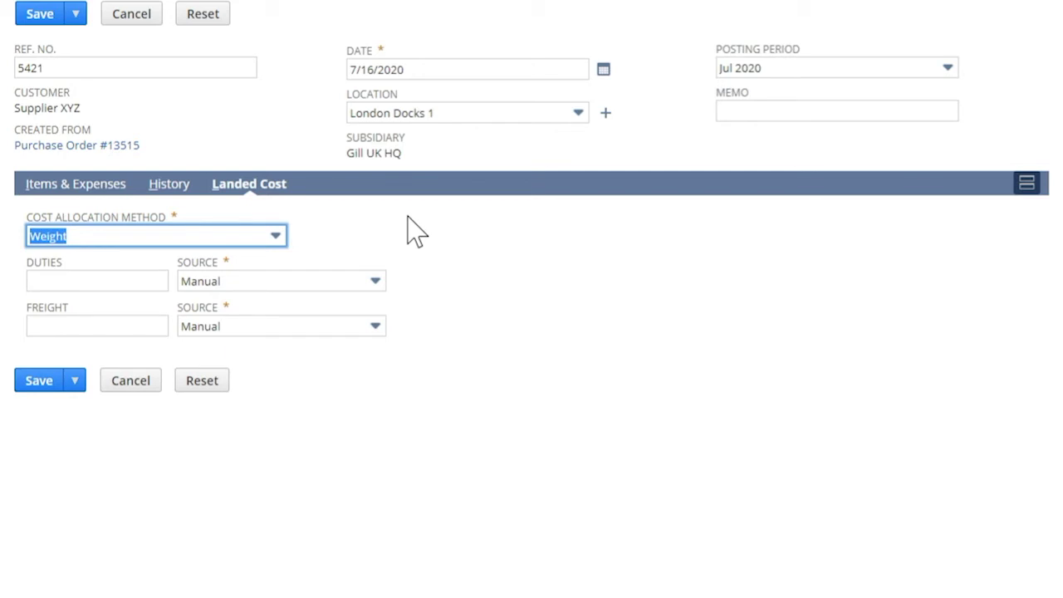
Try landed cost per line on the receipt, viewing the cost category choices for Inventory Item 1
{"action": "left_click", "coordinate": [75, 188]}
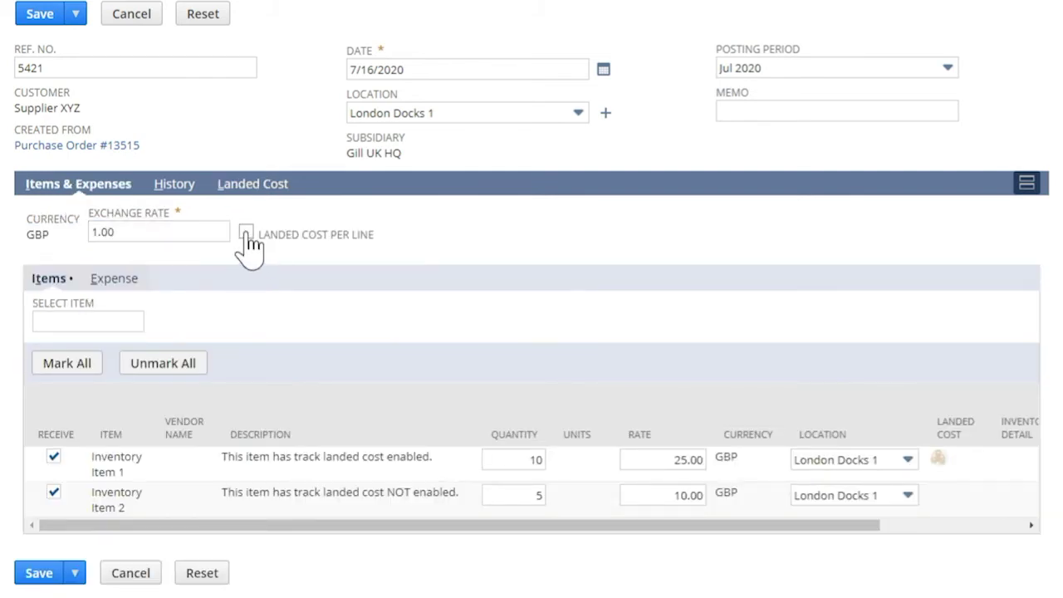
{"action": "left_click", "coordinate": [246, 235]}
{"action": "left_click", "coordinate": [942, 462]}
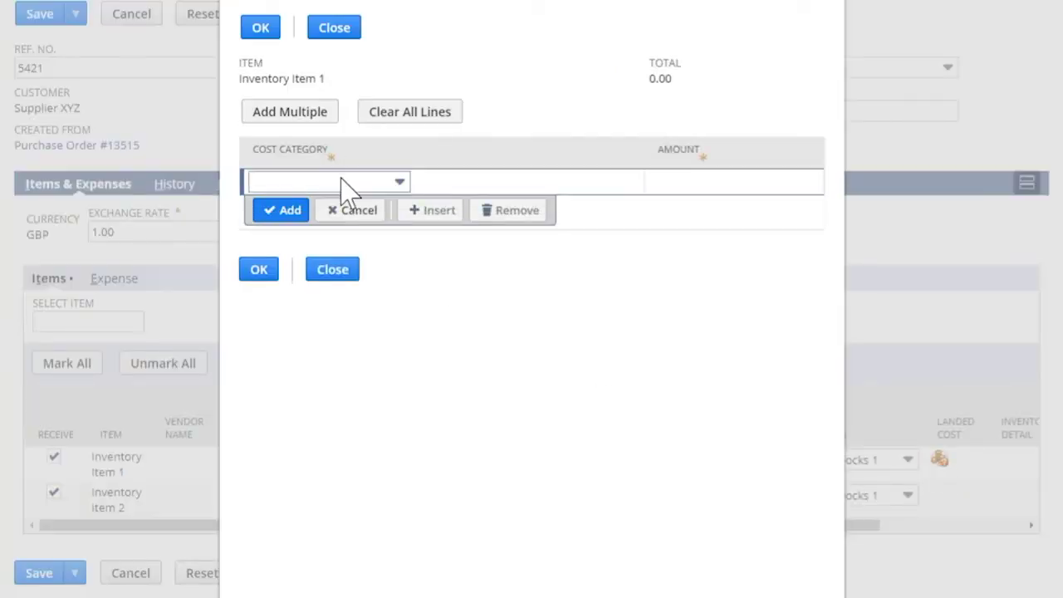
{"action": "left_click", "coordinate": [347, 186]}
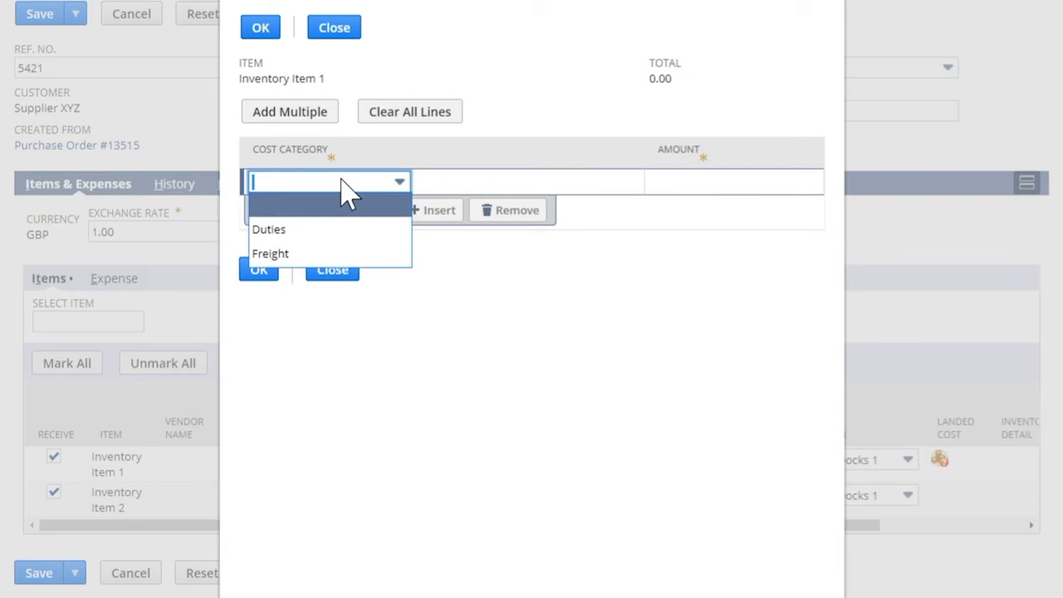
{"action": "left_click", "coordinate": [715, 185]}
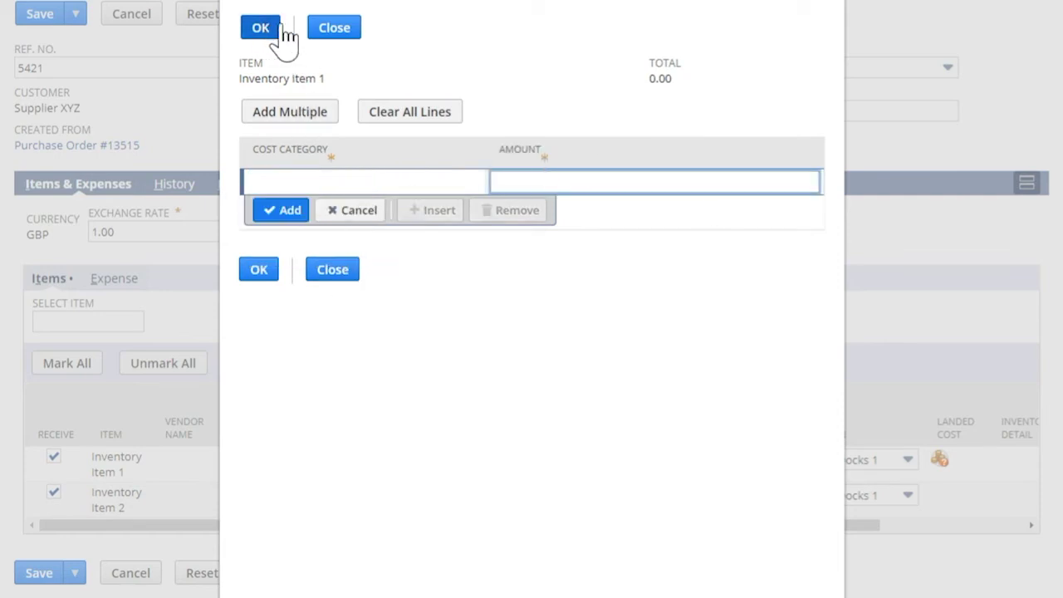
{"action": "left_click", "coordinate": [334, 30]}
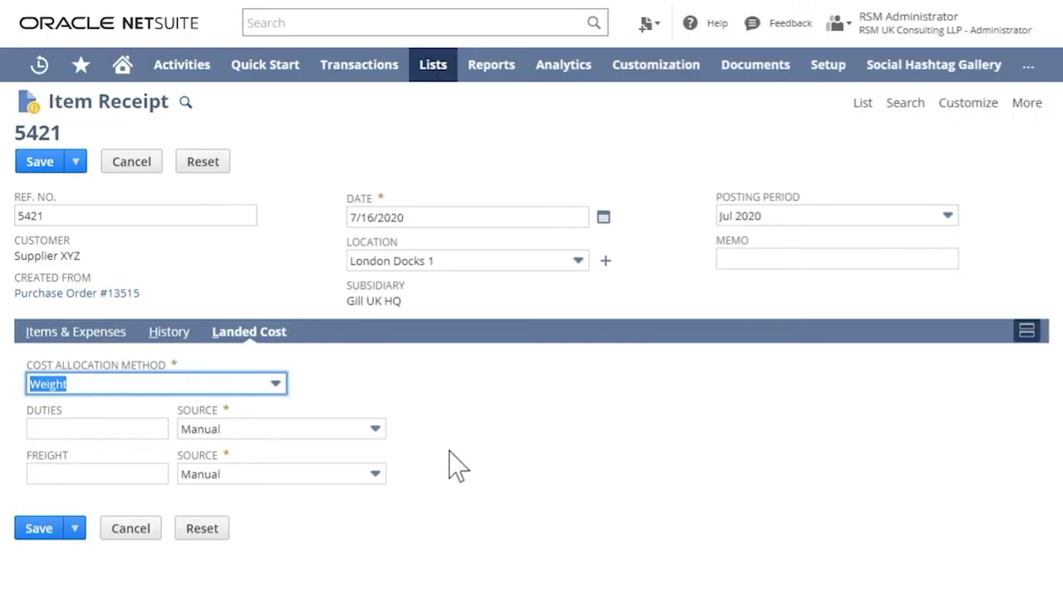
Review the receipt's item lines, its cost allocation methods and the Duties and Freight landed cost categories
{"action": "left_click", "coordinate": [76, 332]}
{"action": "scroll", "coordinate": [322, 388], "scroll_direction": "down", "scroll_amount": 2}
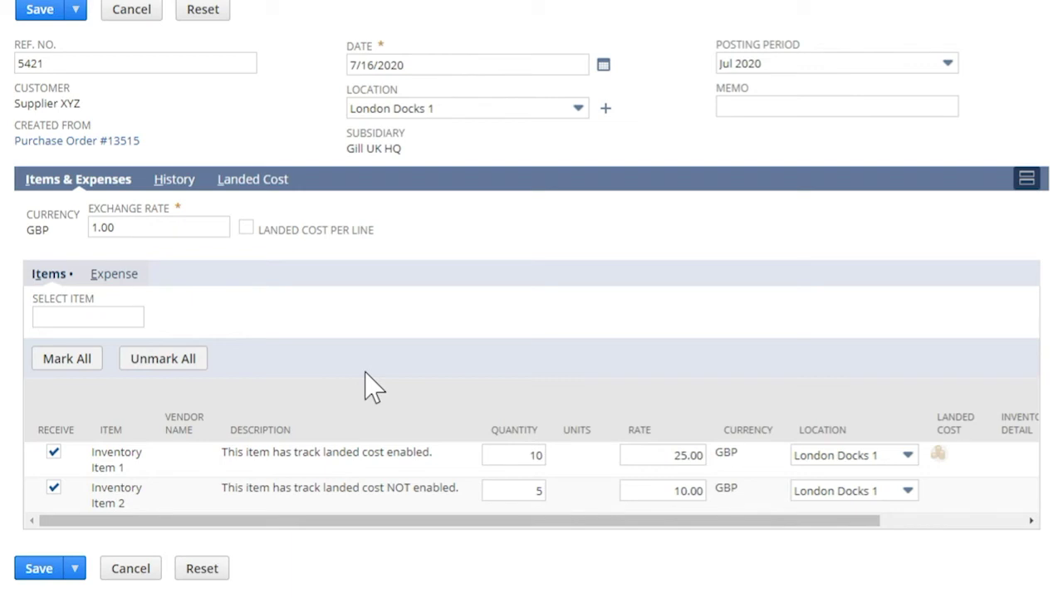
{"action": "left_click", "coordinate": [275, 185]}
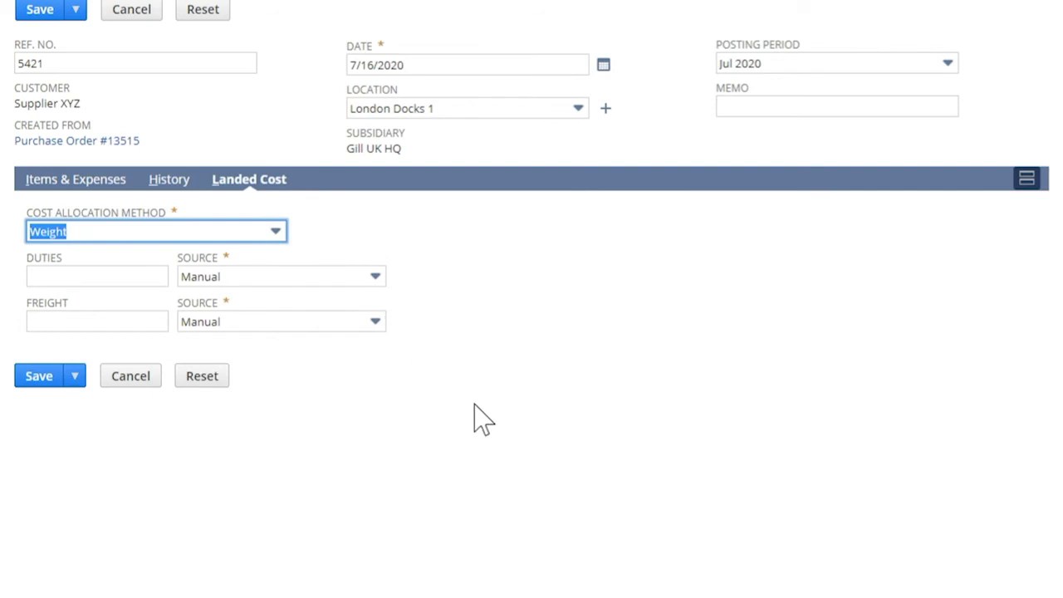
{"action": "left_click", "coordinate": [270, 232]}
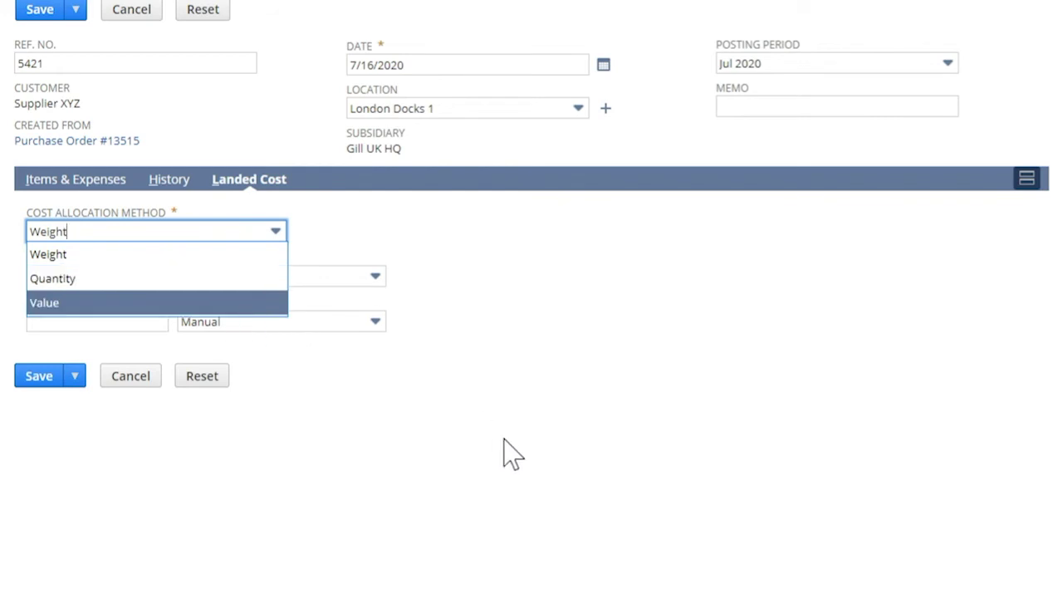
{"action": "left_click", "coordinate": [524, 461]}
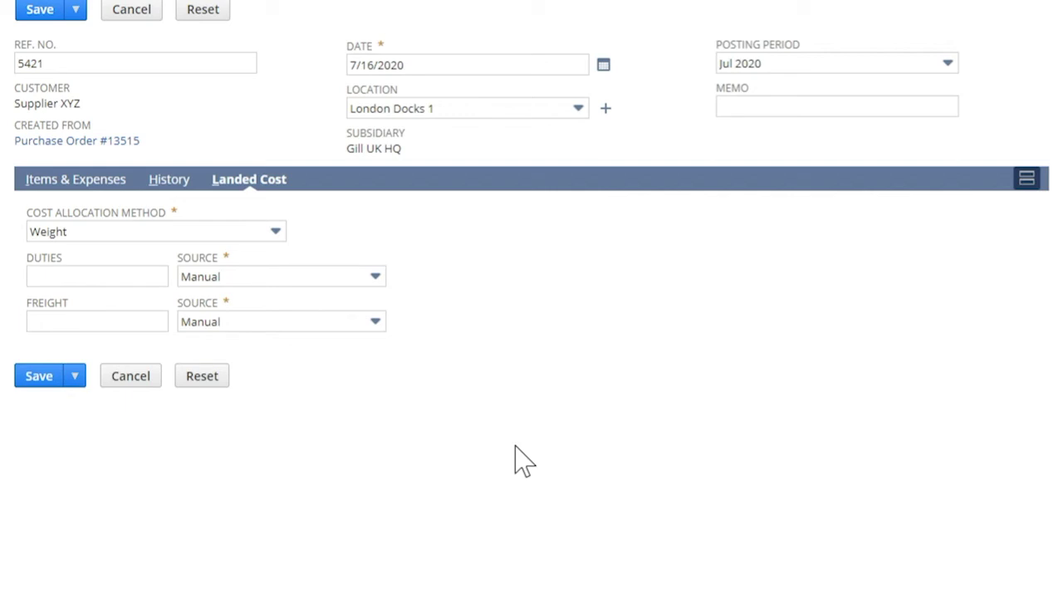
{"action": "left_click_drag", "start_coordinate": [43, 268], "coordinate": [25, 268]}
{"action": "double_click", "coordinate": [35, 260]}
{"action": "left_click_drag", "start_coordinate": [91, 304], "coordinate": [37, 304]}
{"action": "left_click", "coordinate": [378, 383]}
Source the receipt's freight landed cost from another transaction, choosing bill FLC 001, and save the item receipt
{"action": "left_click", "coordinate": [349, 326]}
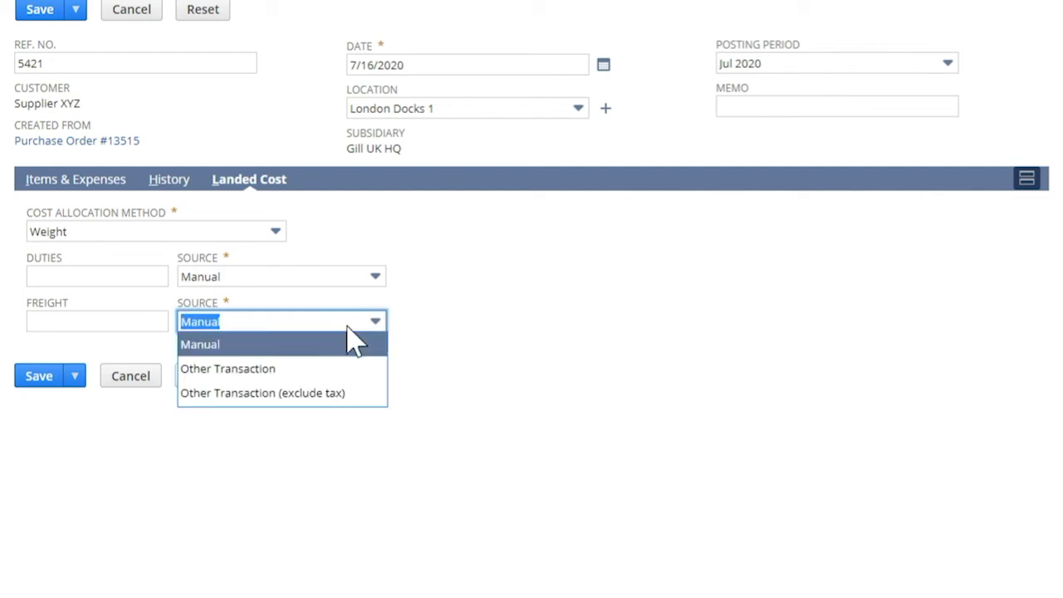
{"action": "left_click", "coordinate": [324, 371]}
{"action": "left_click", "coordinate": [480, 329]}
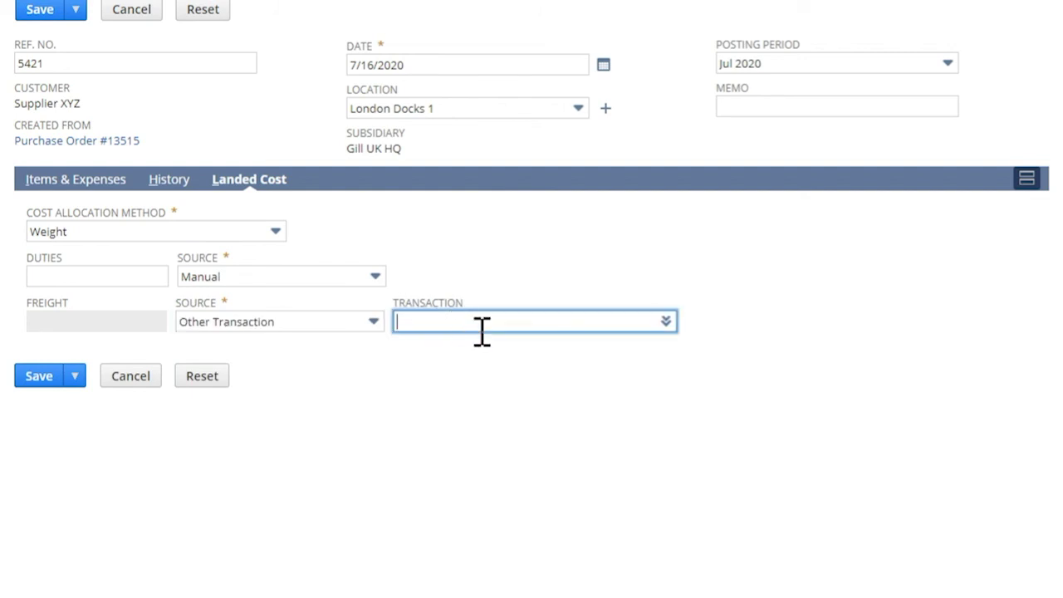
{"action": "left_click", "coordinate": [666, 322]}
{"action": "left_click", "coordinate": [657, 345]}
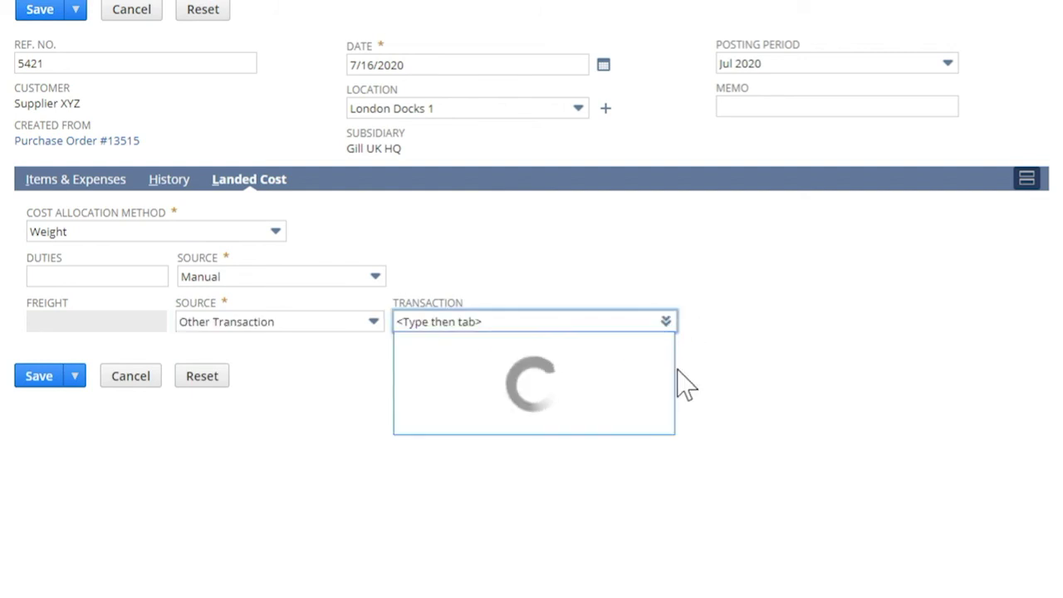
{"action": "left_click", "coordinate": [150, 403]}
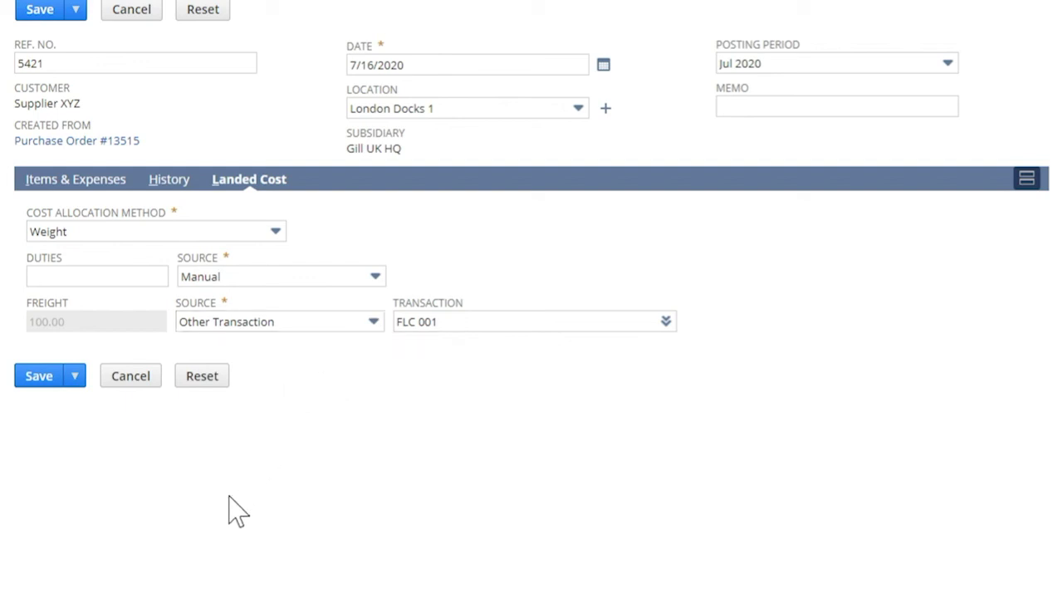
{"action": "mouse_move", "coordinate": [50, 384]}
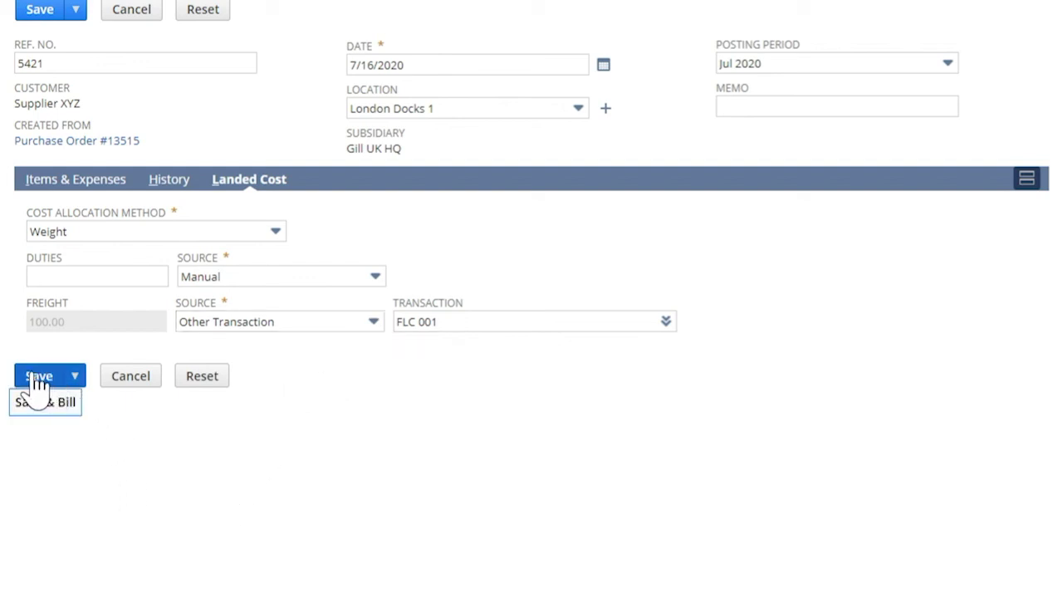
{"action": "left_click", "coordinate": [38, 375]}
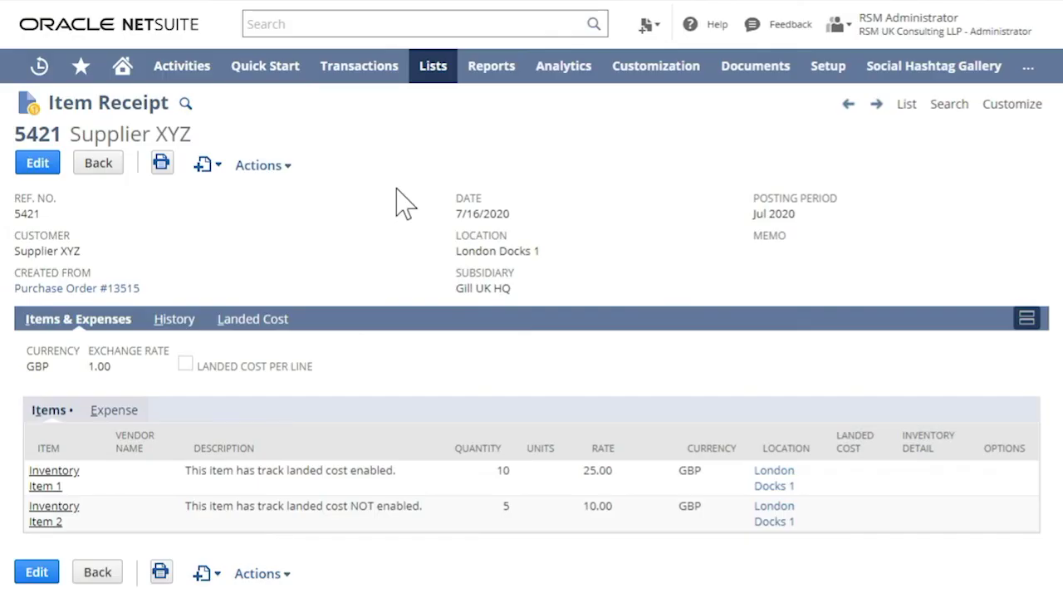
Examine the item receipt's GL impact, checking the freight lines in the Inventory and Freight and Delivery accounts, and head back to the home page
{"action": "mouse_move", "coordinate": [280, 163]}
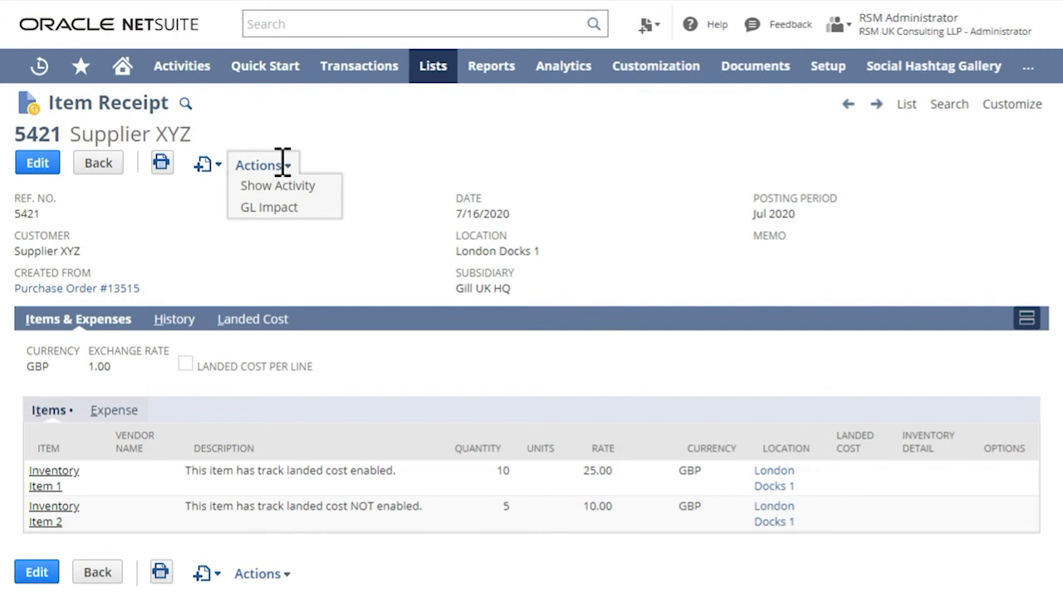
{"action": "left_click", "coordinate": [287, 209]}
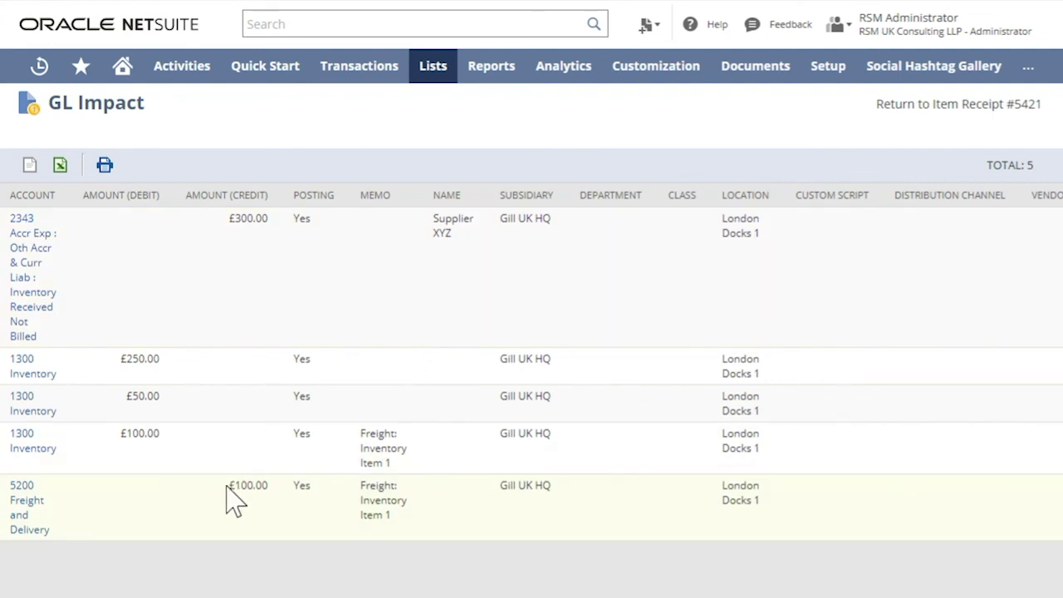
{"action": "left_click_drag", "start_coordinate": [228, 498], "coordinate": [285, 503]}
{"action": "left_click", "coordinate": [108, 448]}
{"action": "left_click_drag", "start_coordinate": [100, 434], "coordinate": [173, 433]}
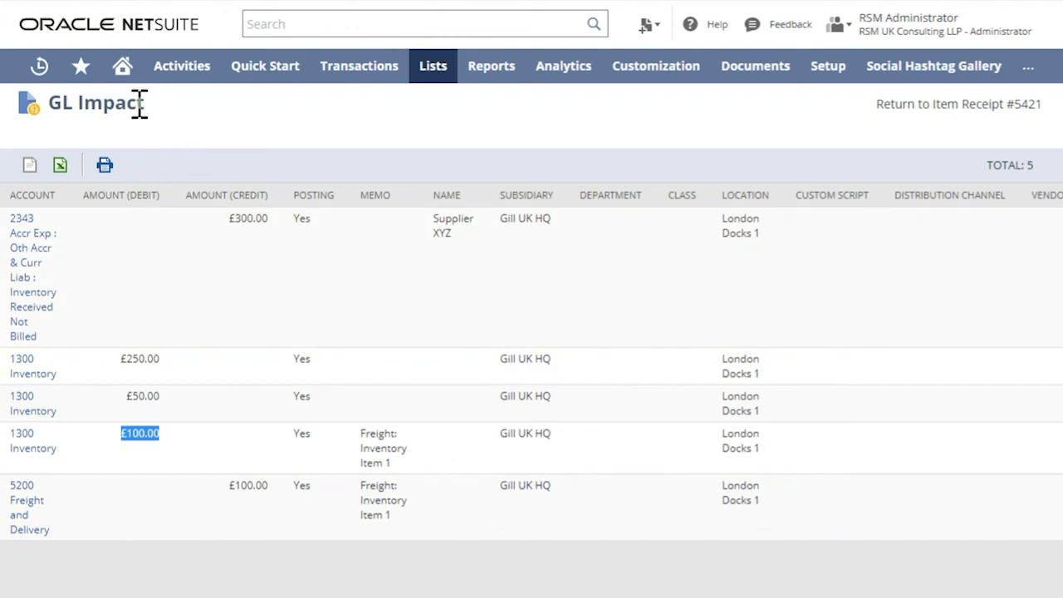
{"action": "left_click", "coordinate": [125, 73]}
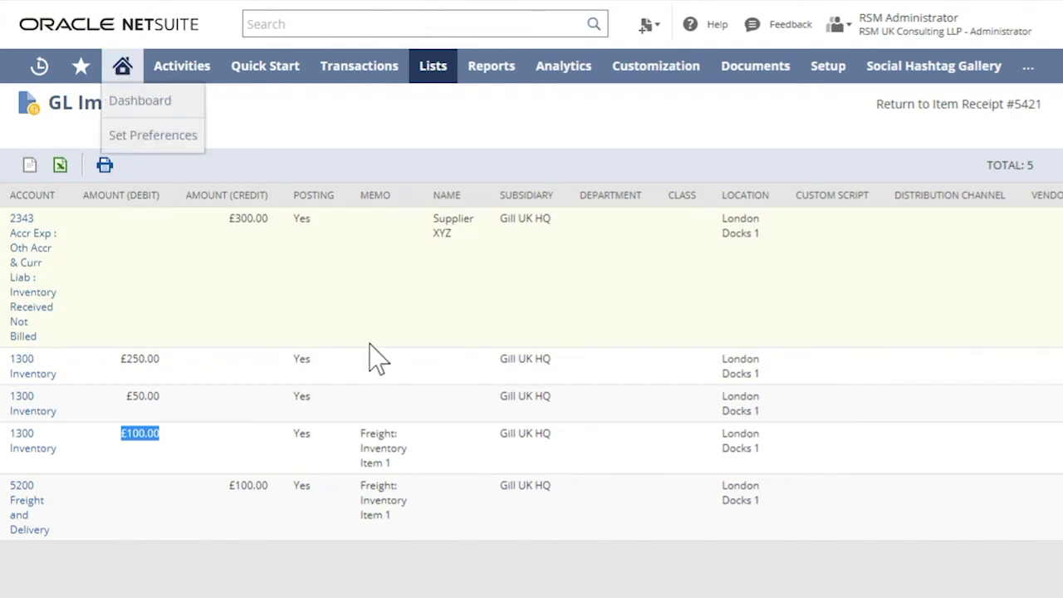